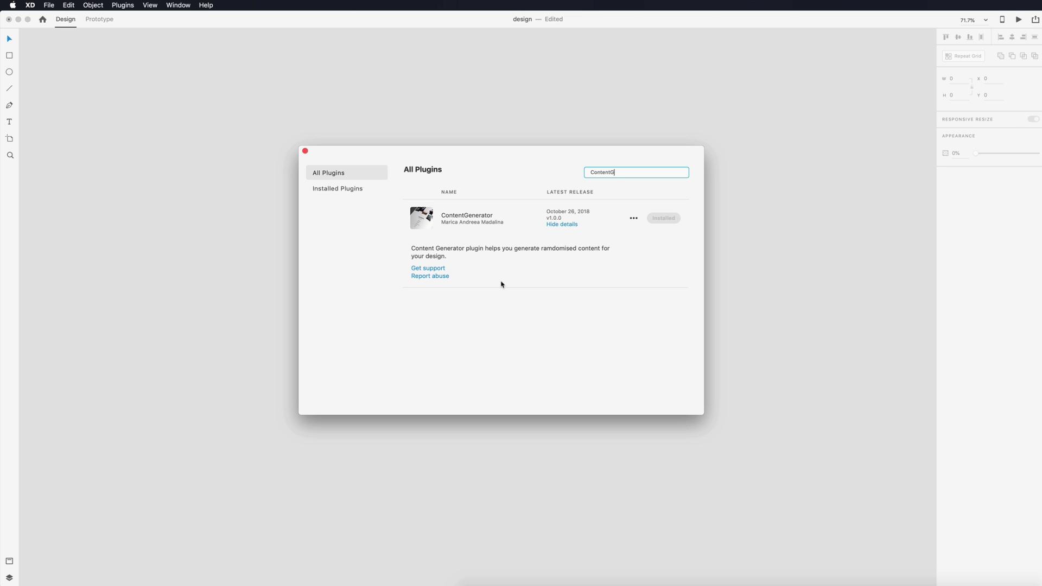
# Step: Fill the Heading Here title with Content Generator: first a random text sample, then a random e-mail address
pyautogui.click(305, 150)
pyautogui.click(471, 194)
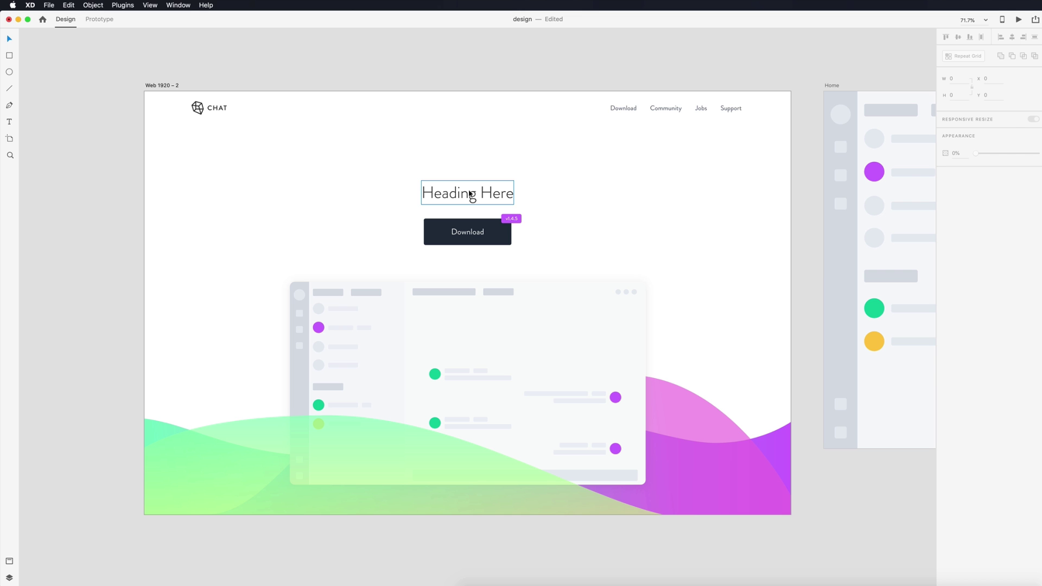
pyautogui.click(122, 5)
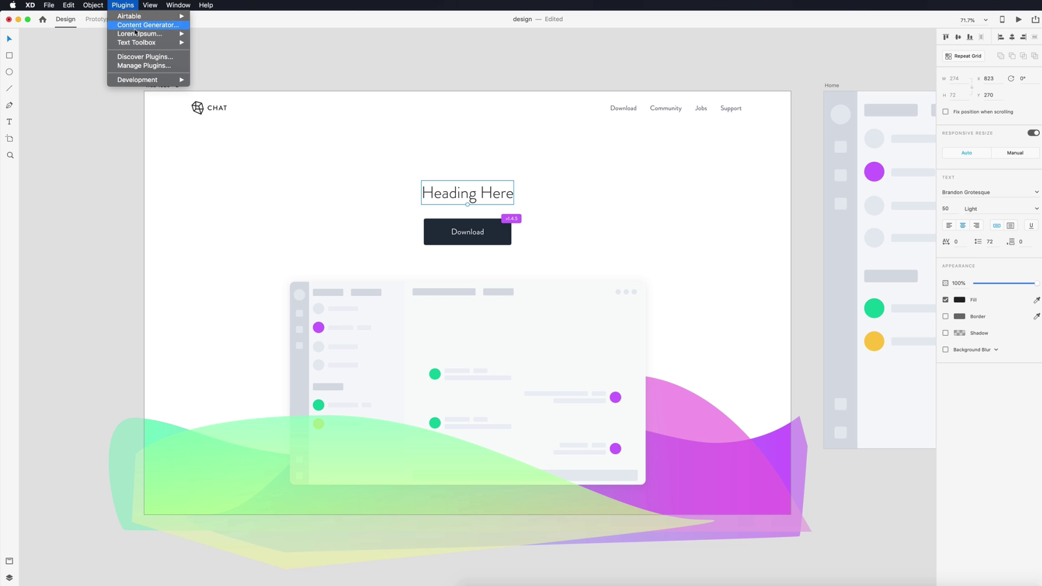
pyautogui.click(133, 26)
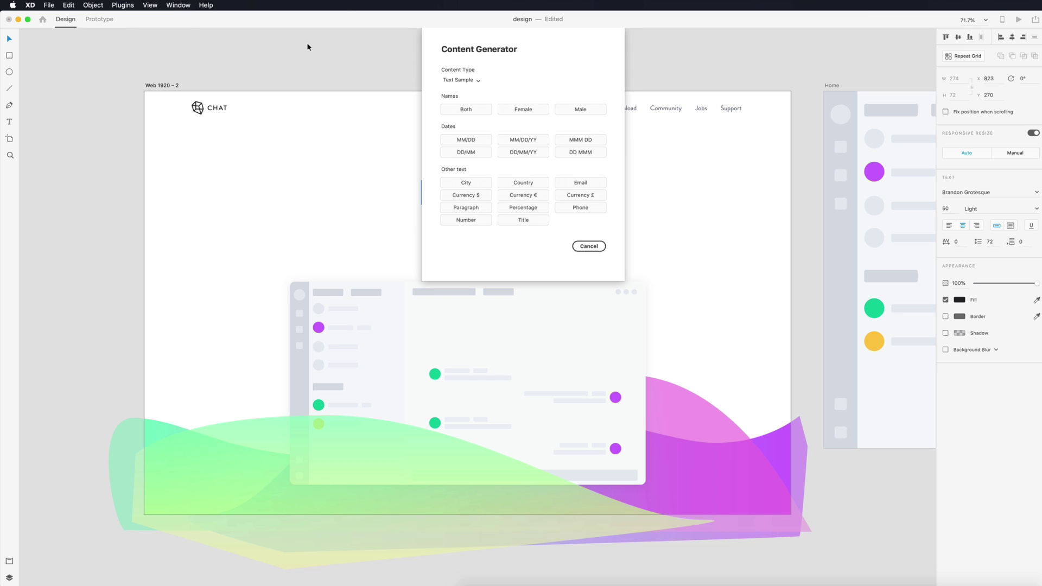
pyautogui.click(522, 222)
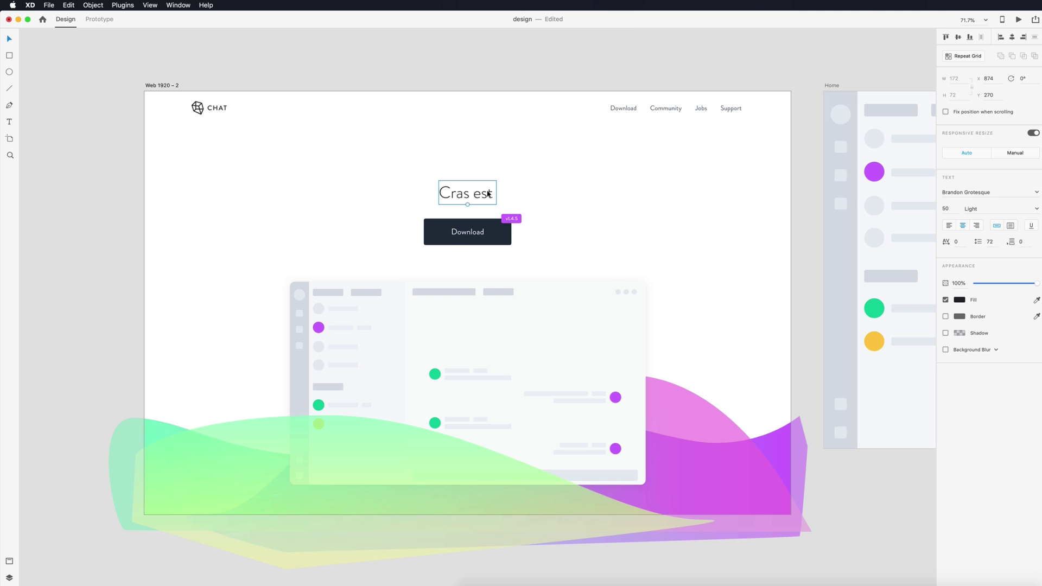
pyautogui.press('super+shift+c')
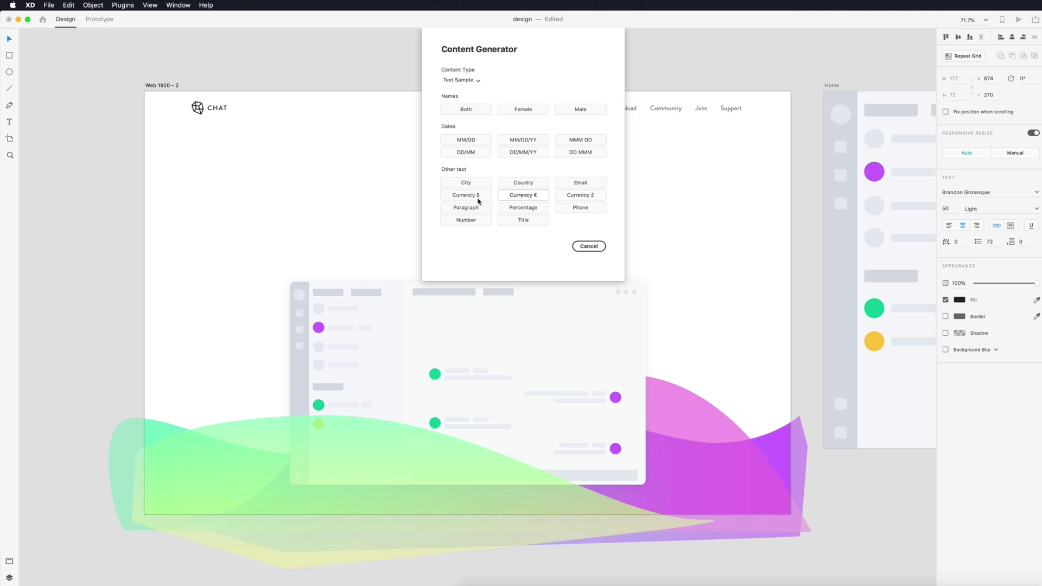
pyautogui.click(579, 184)
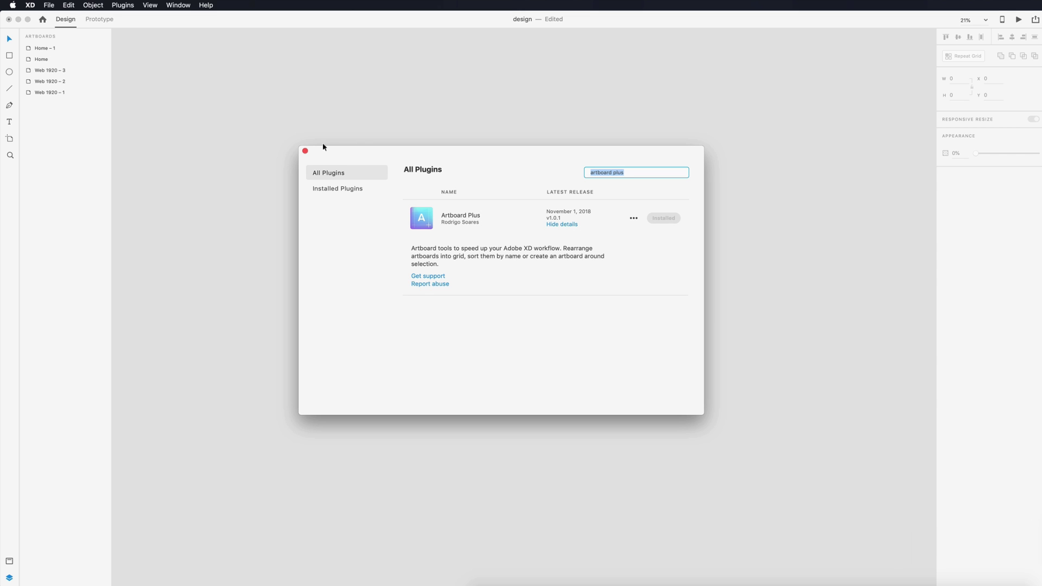
# Step: Arrange all artboards with Artboard Plus's Rearrange Artboards into Grid command
pyautogui.click(305, 151)
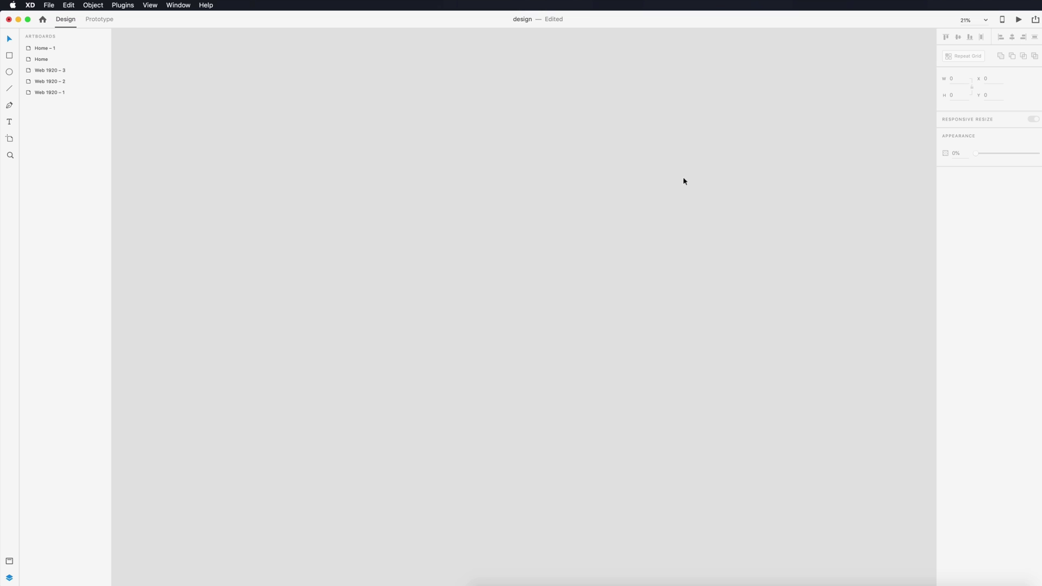
pyautogui.scroll(-10, 683, 180)
pyautogui.hscroll(3, 685, 181)
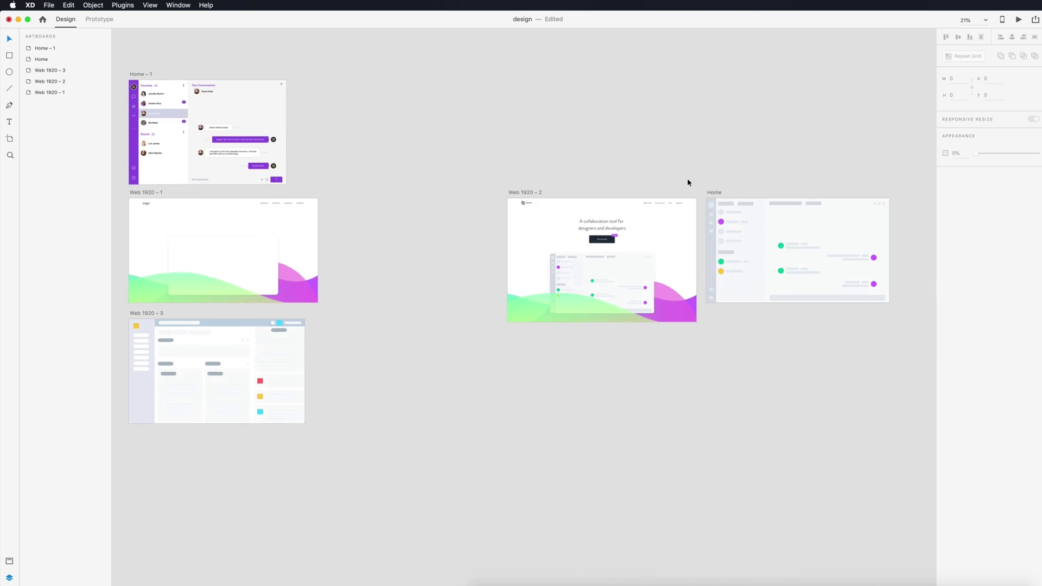
pyautogui.scroll(5, 688, 183)
pyautogui.hscroll(-3, 688, 183)
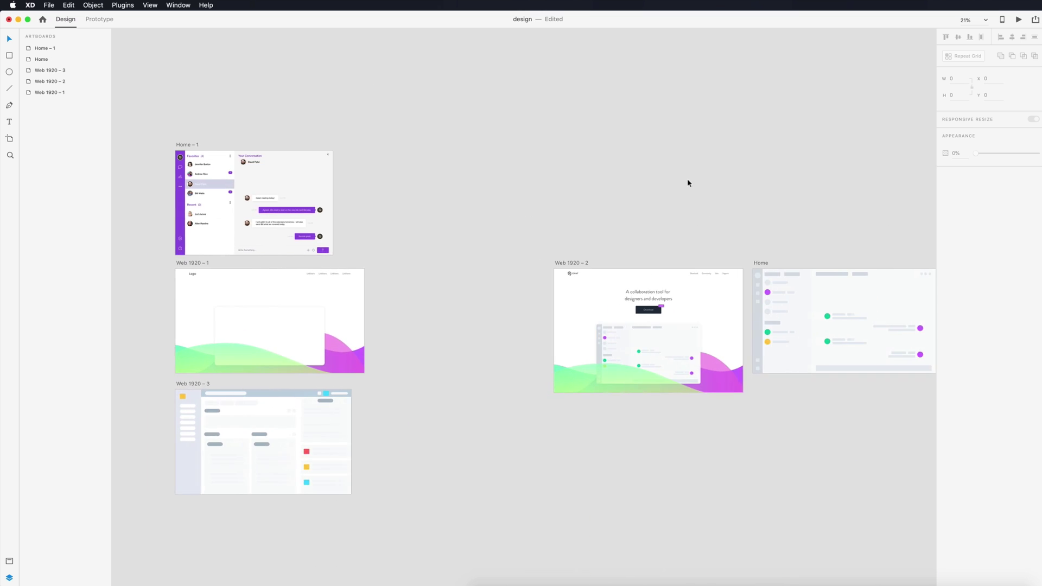
pyautogui.click(123, 5)
pyautogui.moveTo(139, 18)
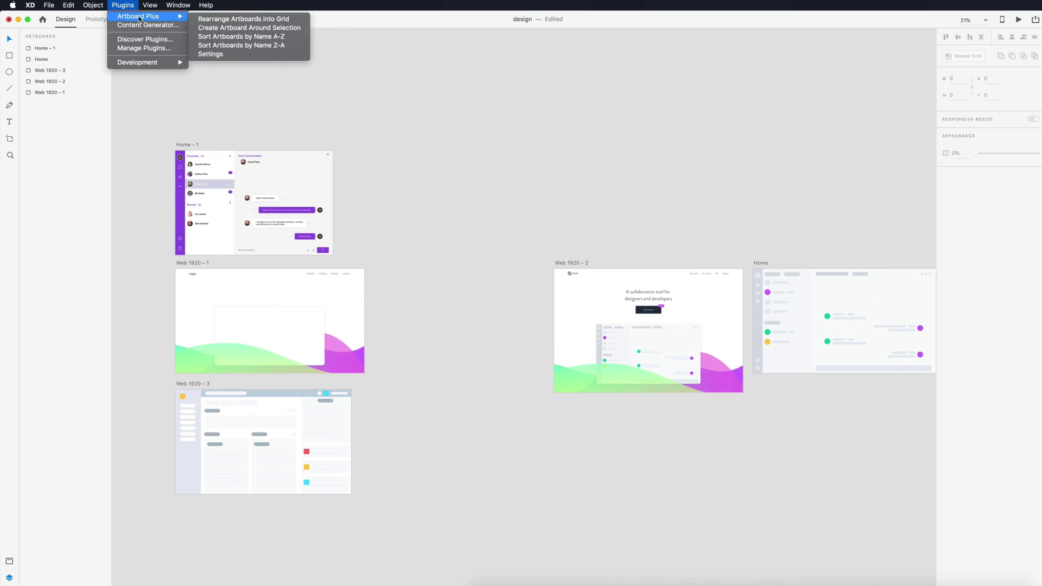
pyautogui.click(230, 19)
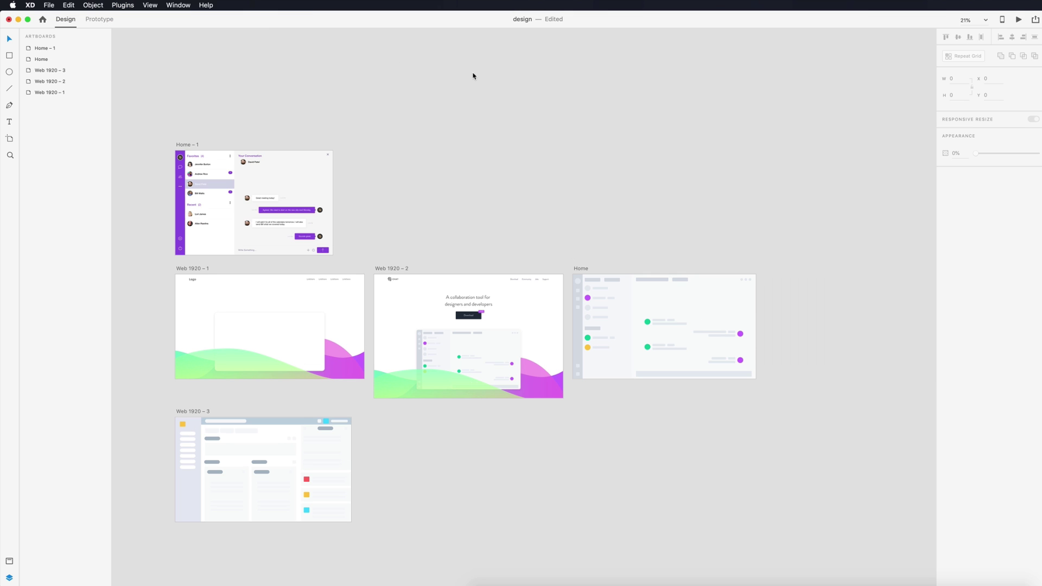
# Step: Select the Home – 1 and Web 1920 – 1 artboards, then clear the selection
pyautogui.scroll(-2, 473, 89)
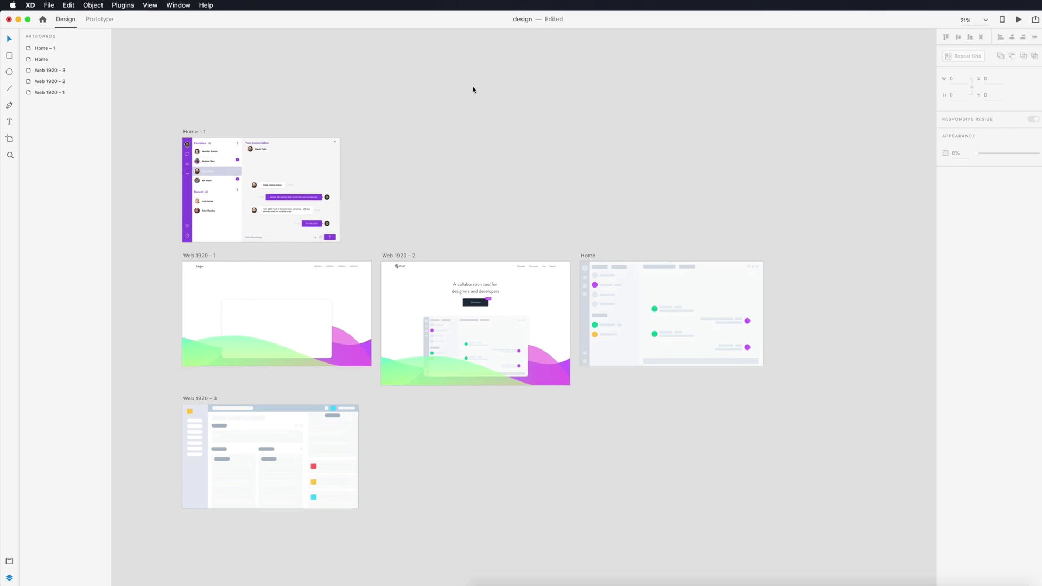
pyautogui.scroll(2, 473, 89)
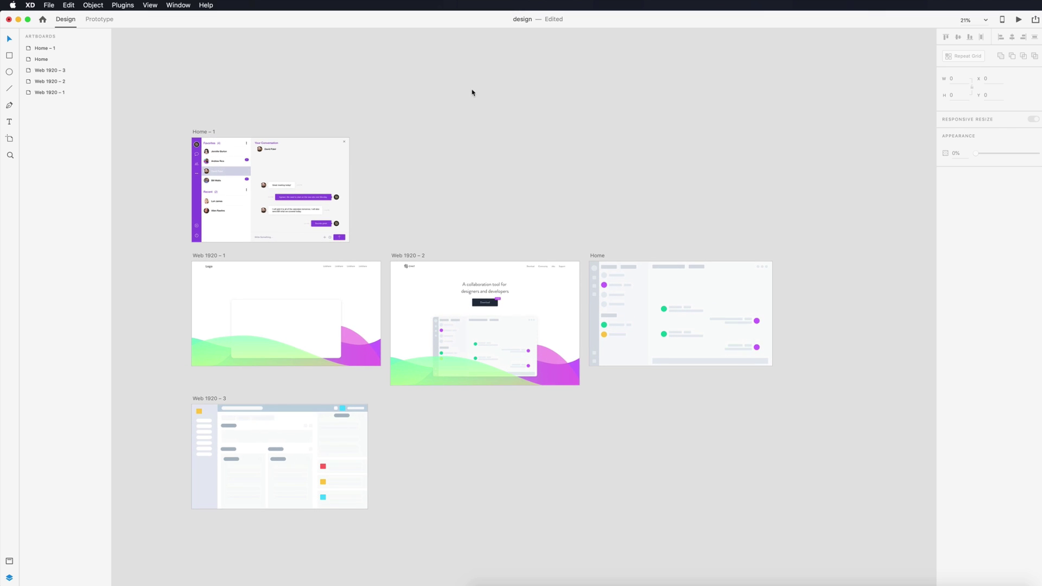
pyautogui.scroll(1, 477, 93)
pyautogui.moveTo(197, 94); pyautogui.dragTo(517, 398)
pyautogui.click(627, 190)
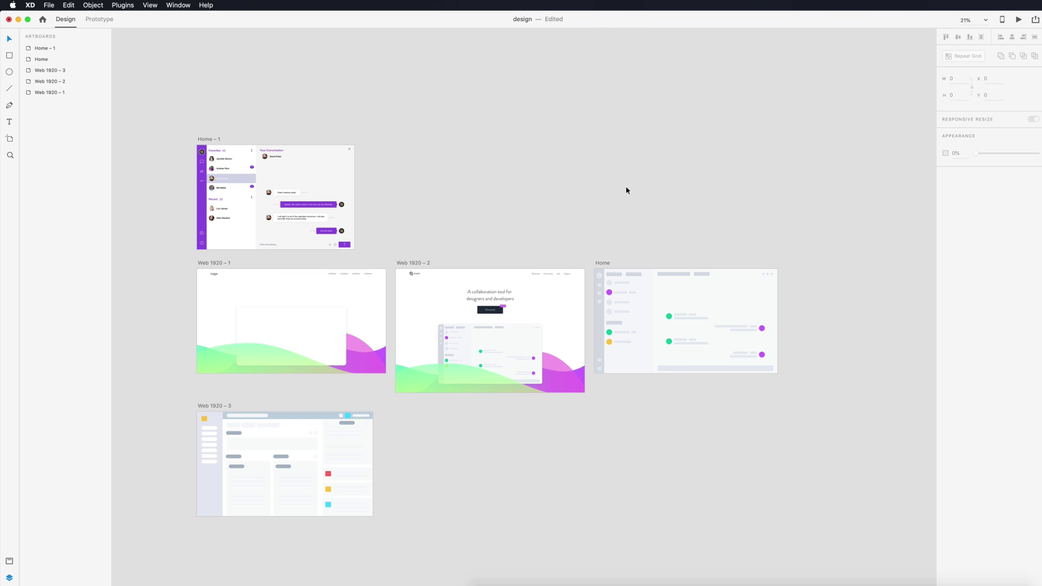
pyautogui.scroll(5, 542, 152)
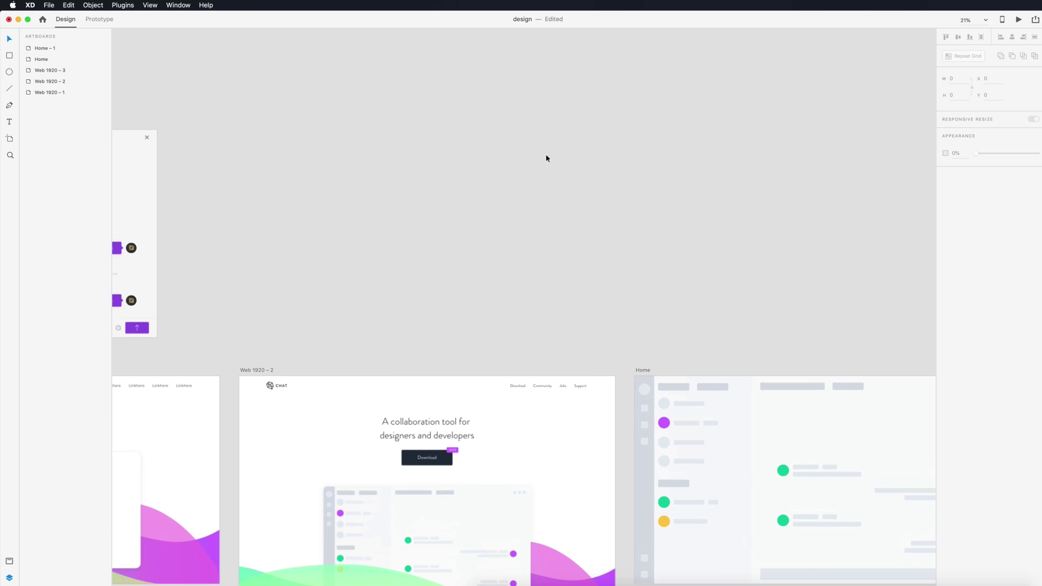
# Step: Draw three rectangles on the pasteboard, two side by side and one below
pyautogui.click(12, 57)
pyautogui.moveTo(373, 100); pyautogui.dragTo(424, 147)
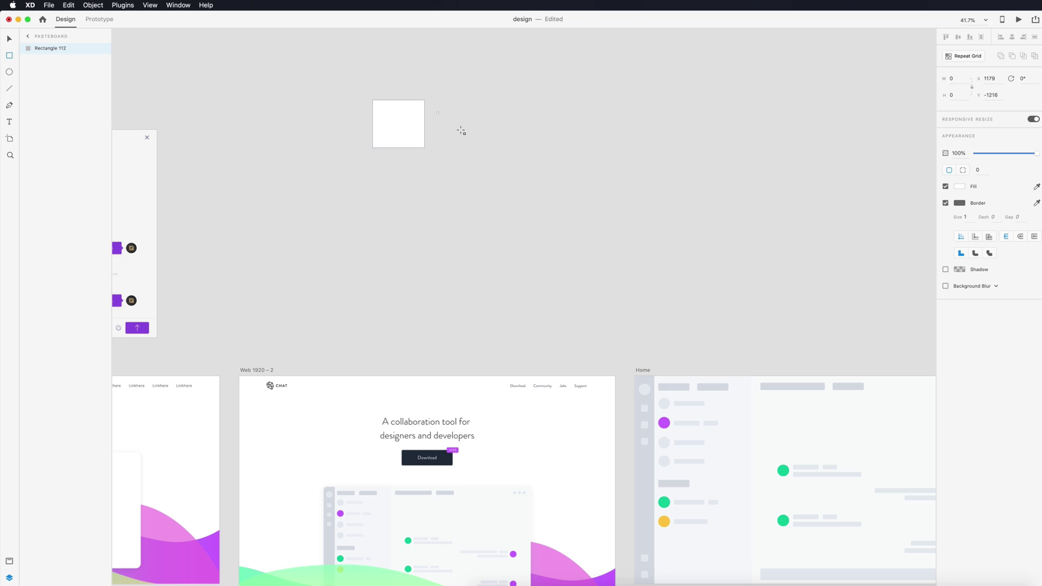
pyautogui.moveTo(436, 112); pyautogui.dragTo(527, 169)
pyautogui.moveTo(358, 211); pyautogui.dragTo(473, 252)
# Step: Wrap the three rectangles in a new artboard using Artboard Plus's Create Artboard Around Selection
pyautogui.press('v')
pyautogui.moveTo(603, 283); pyautogui.dragTo(344, 98)
pyautogui.click(115, 5)
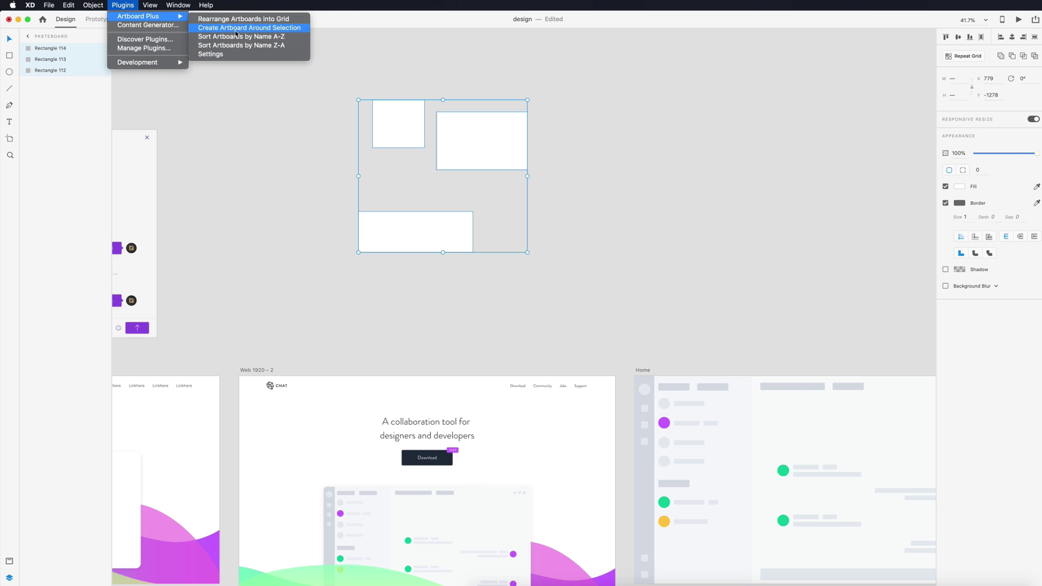
pyautogui.click(214, 28)
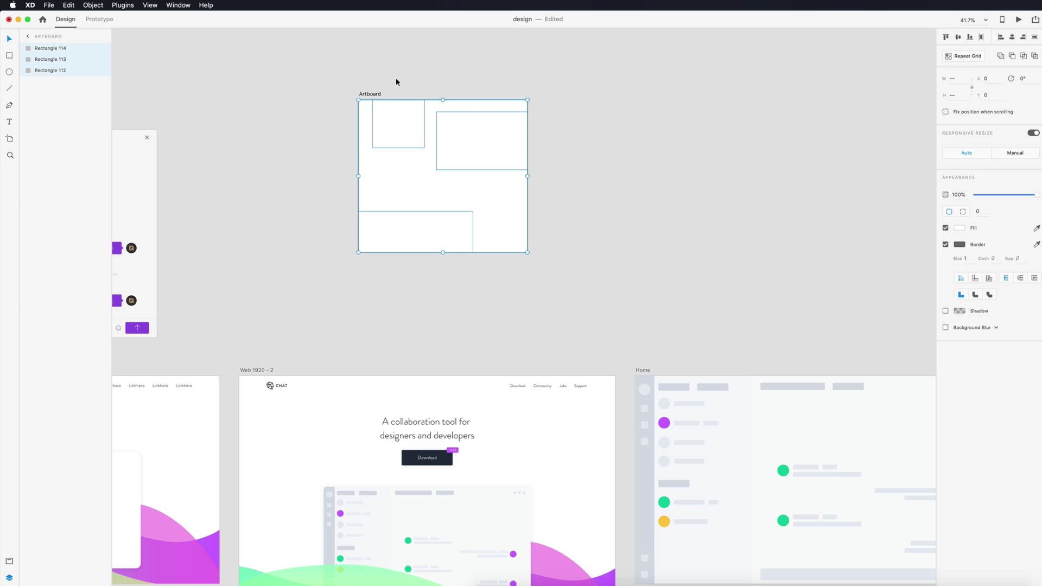
pyautogui.click(628, 174)
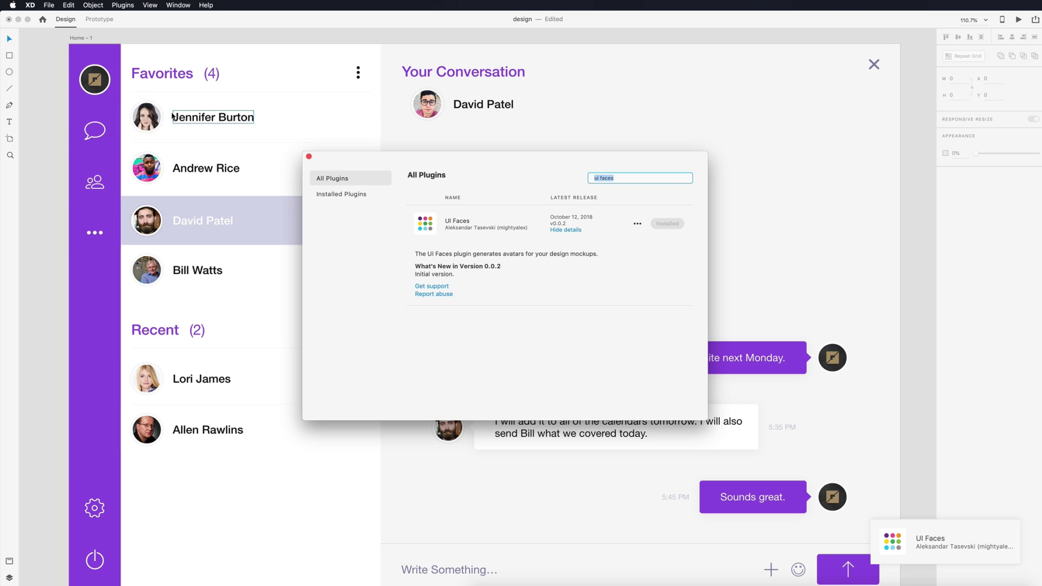
# Step: Regenerate the first favorite contact's avatar with UI Faces, using Neutral instead of Happiness
pyautogui.press('Escape')
pyautogui.doubleClick(136, 116)
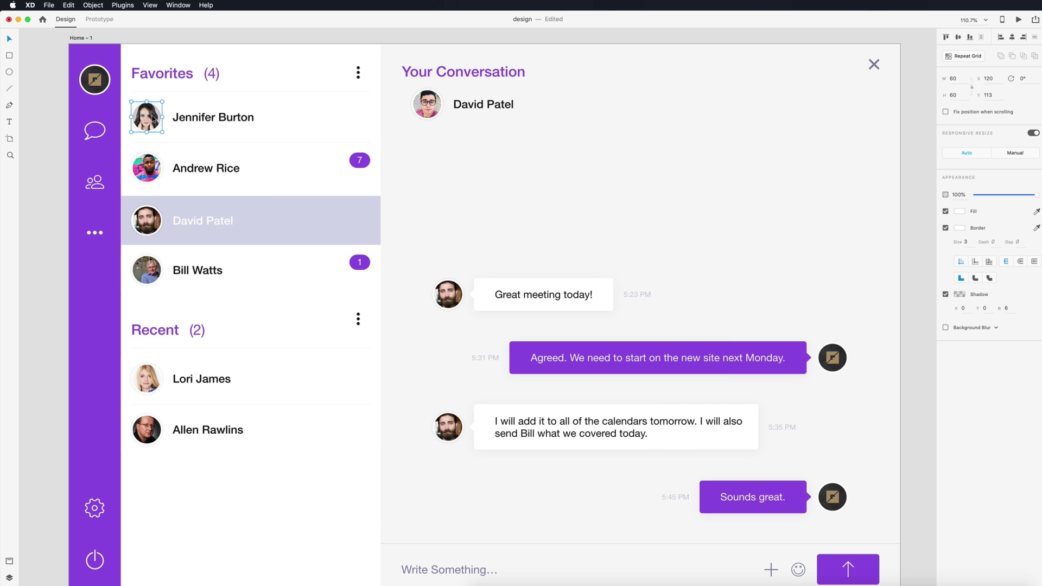
pyautogui.click(119, 5)
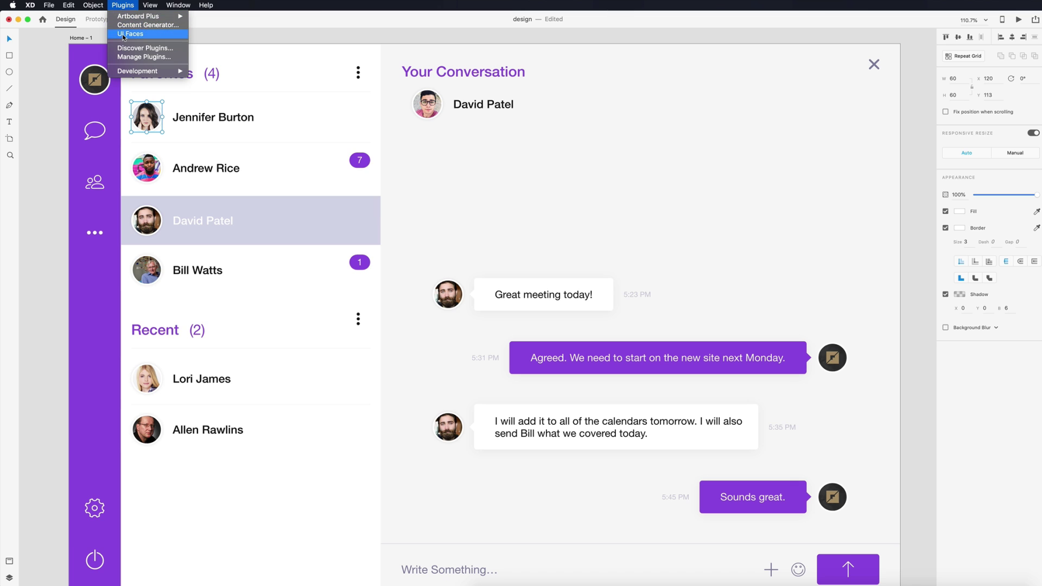
pyautogui.click(124, 35)
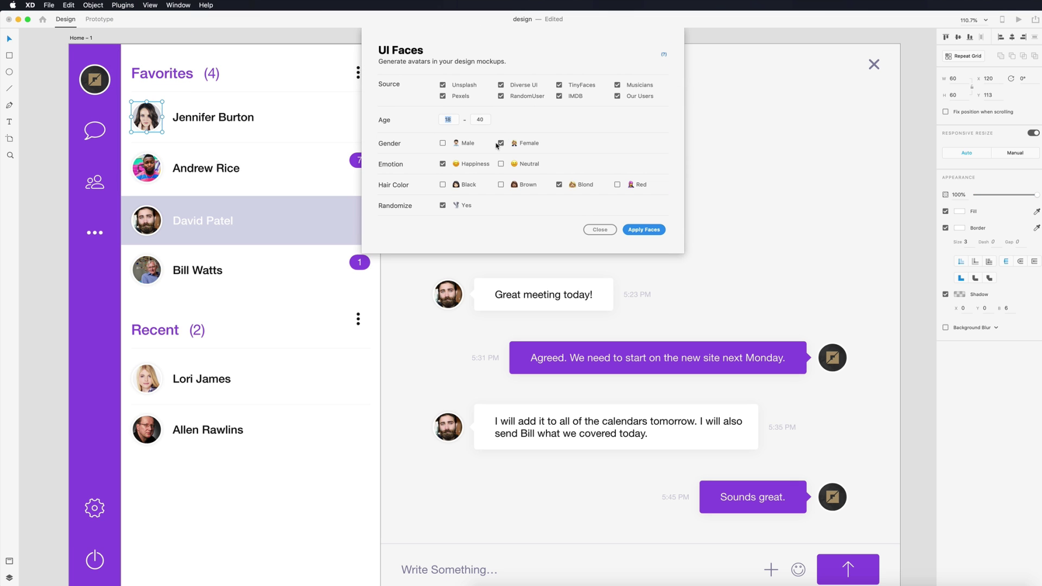
pyautogui.click(443, 164)
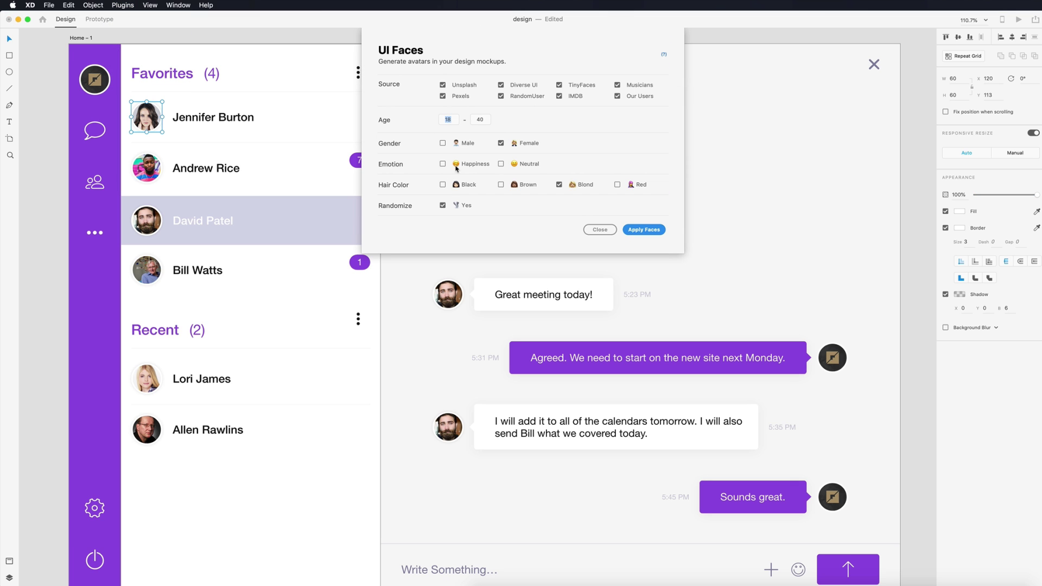
pyautogui.click(500, 164)
pyautogui.click(652, 229)
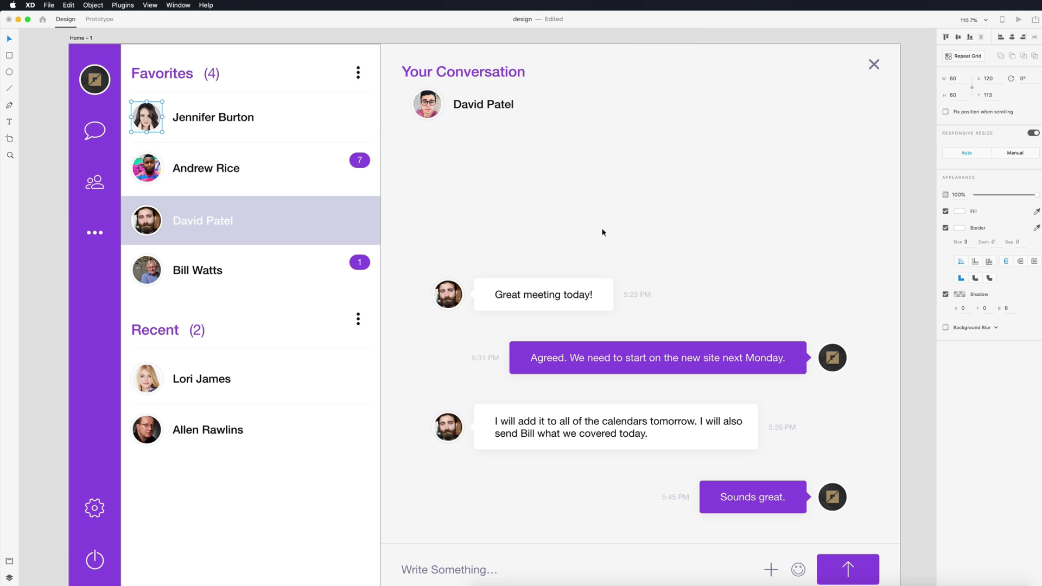
pyautogui.click(596, 100)
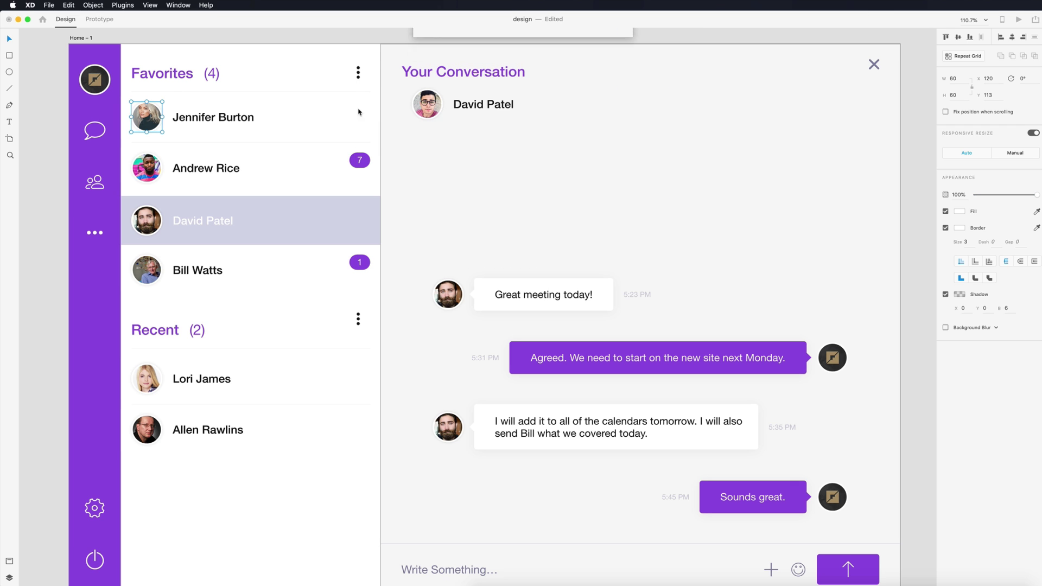
pyautogui.click(403, 36)
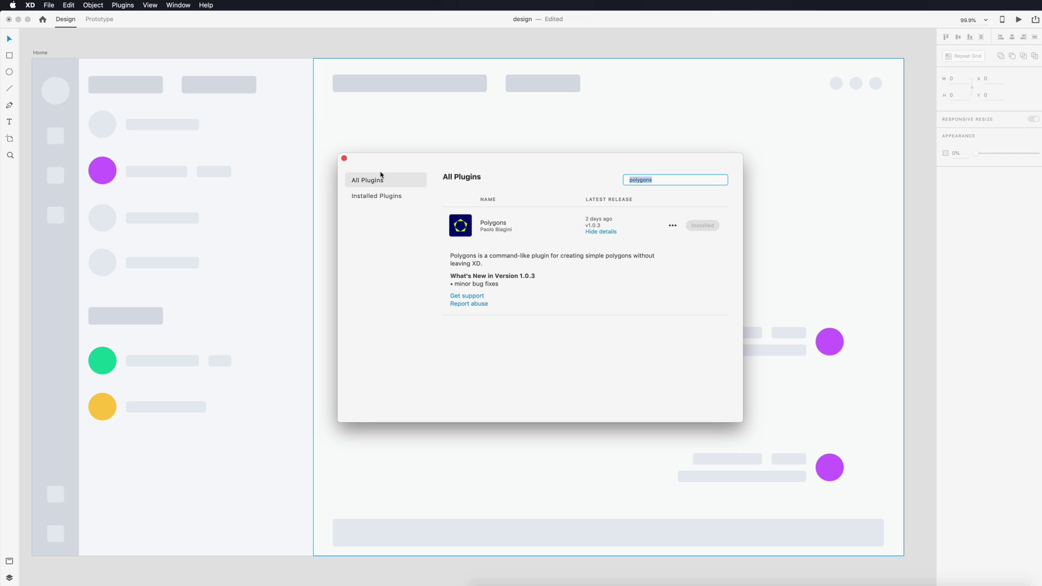
# Step: Insert a Polygons hexagon into the Home artboard and move it higher up
pyautogui.click(344, 158)
pyautogui.click(41, 53)
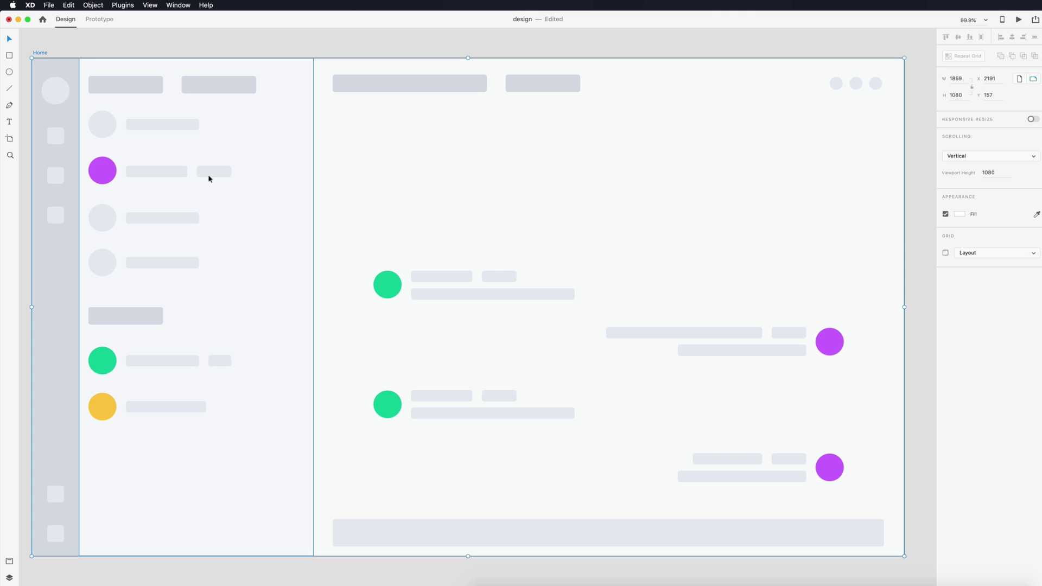
pyautogui.click(119, 3)
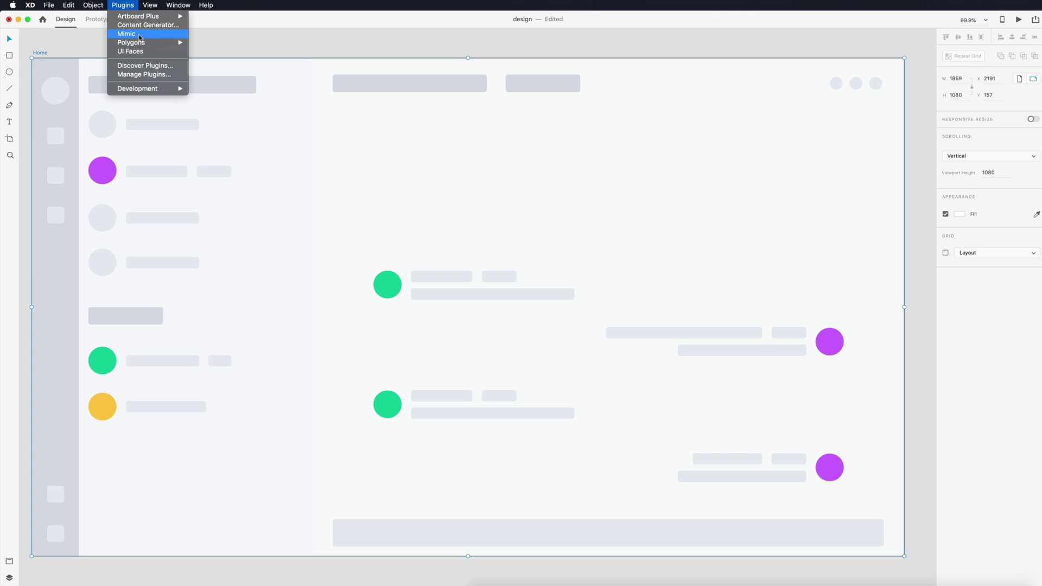
pyautogui.moveTo(143, 44)
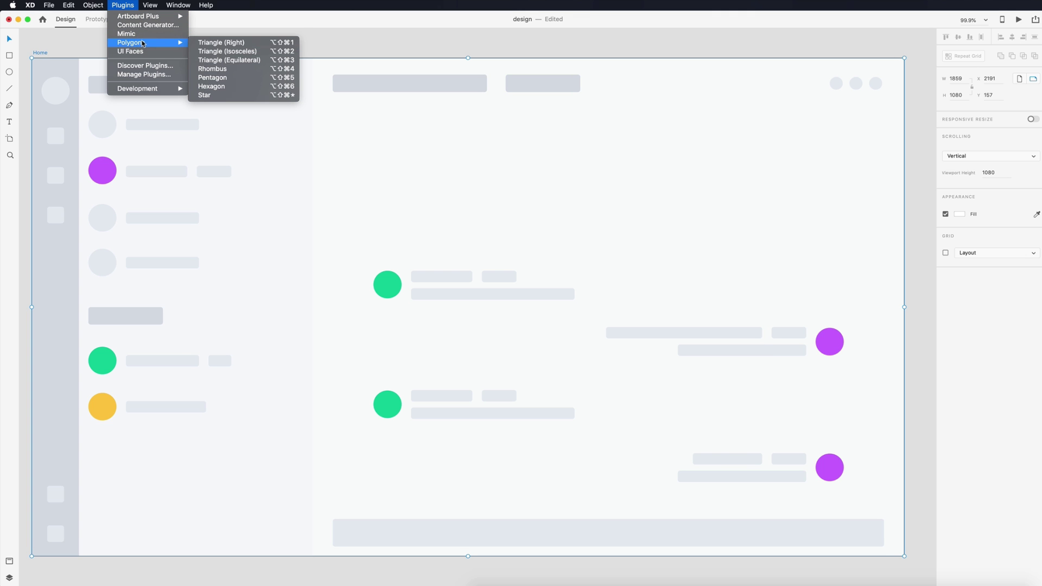
pyautogui.click(210, 87)
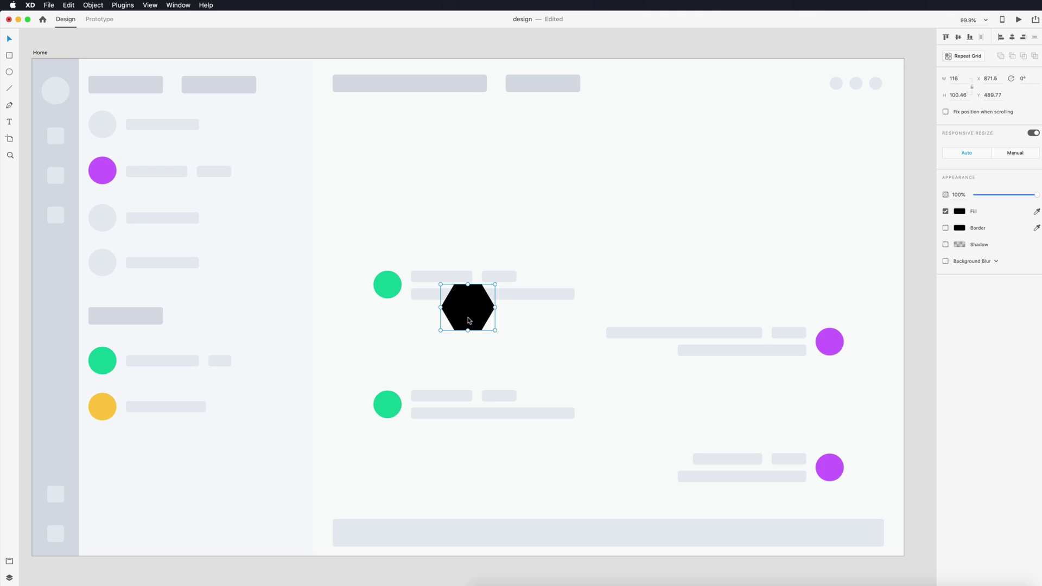
pyautogui.moveTo(468, 316); pyautogui.dragTo(578, 189)
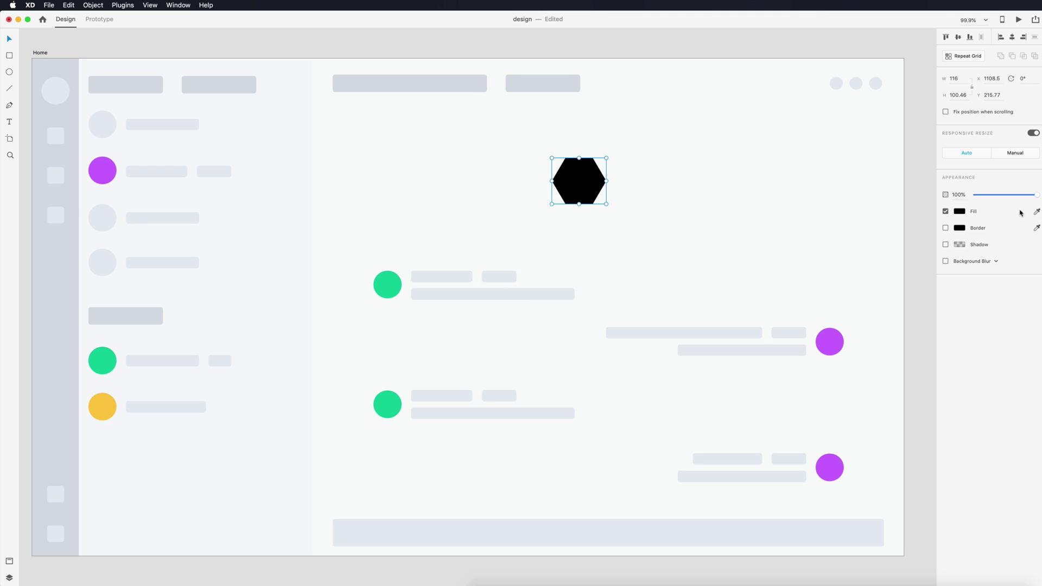
# Step: Fill the hexagon with the purple from a circle and place it beside the conversation title
pyautogui.click(1037, 211)
pyautogui.click(102, 170)
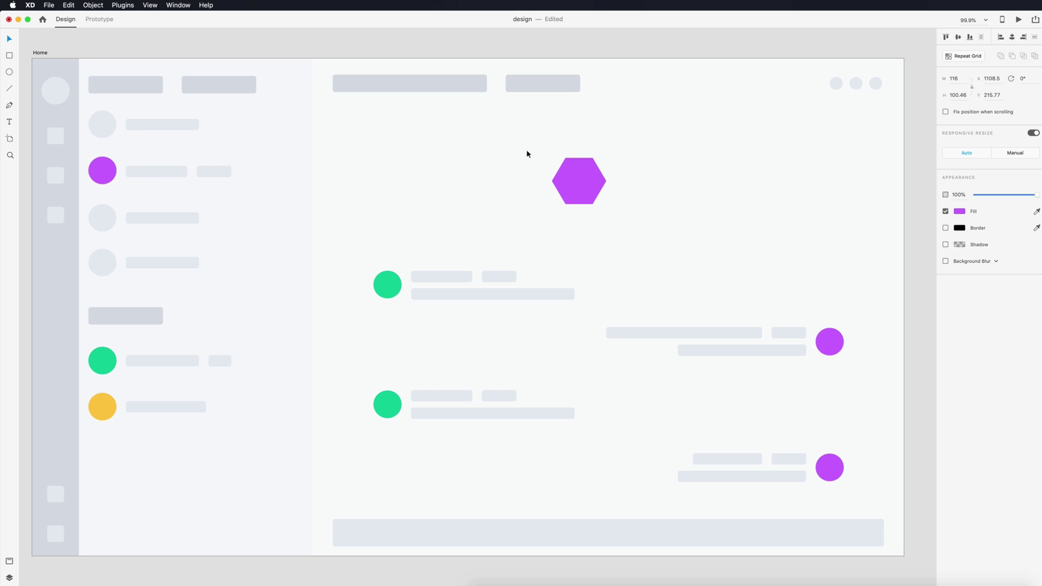
pyautogui.moveTo(575, 176); pyautogui.dragTo(379, 179)
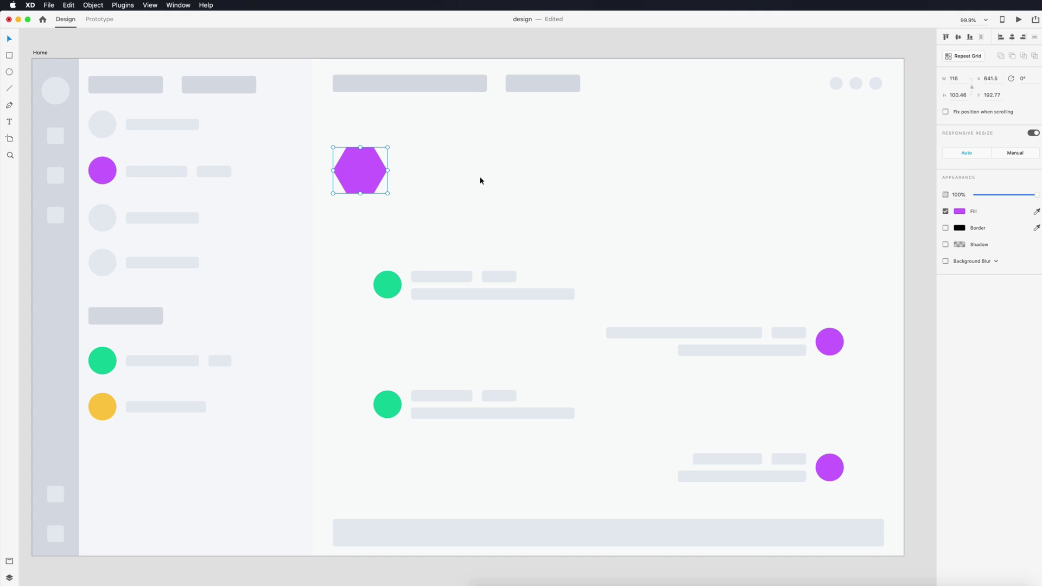
pyautogui.click(616, 164)
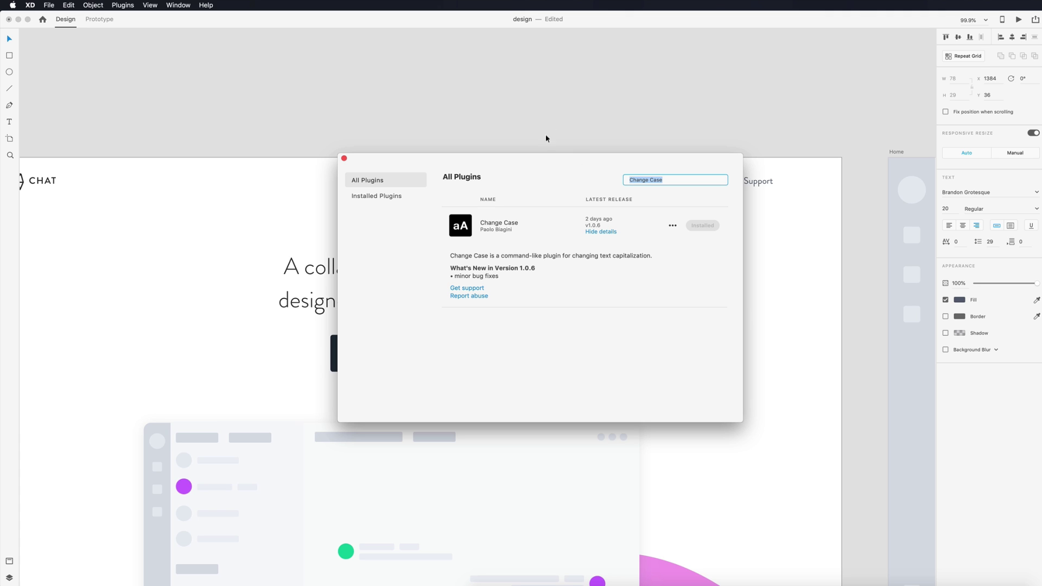
# Step: Convert the Download link to lowercase, then UPPERCASE, then back to Title Case with Change Case
pyautogui.press('Escape')
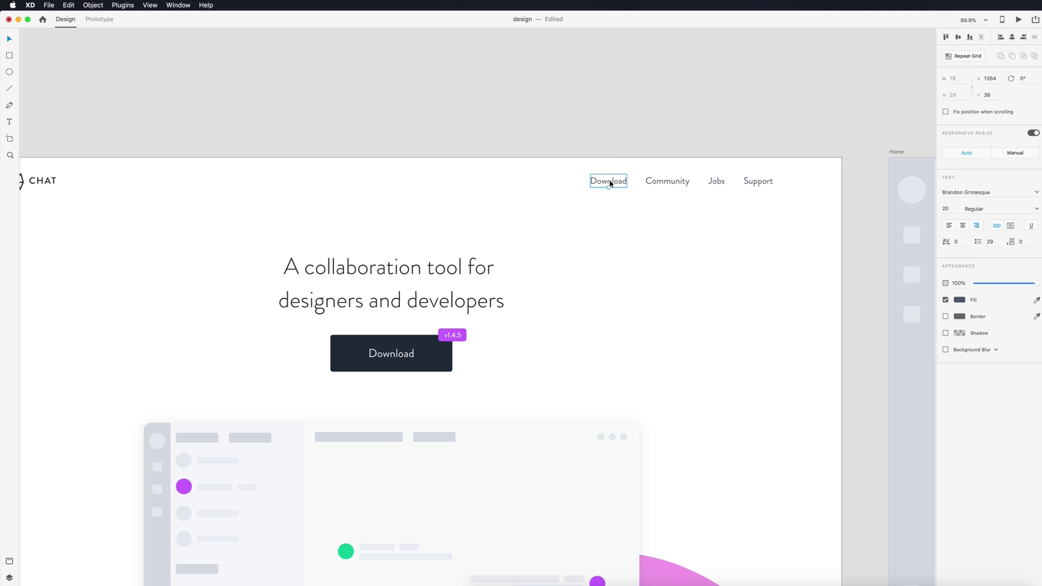
pyautogui.click(122, 5)
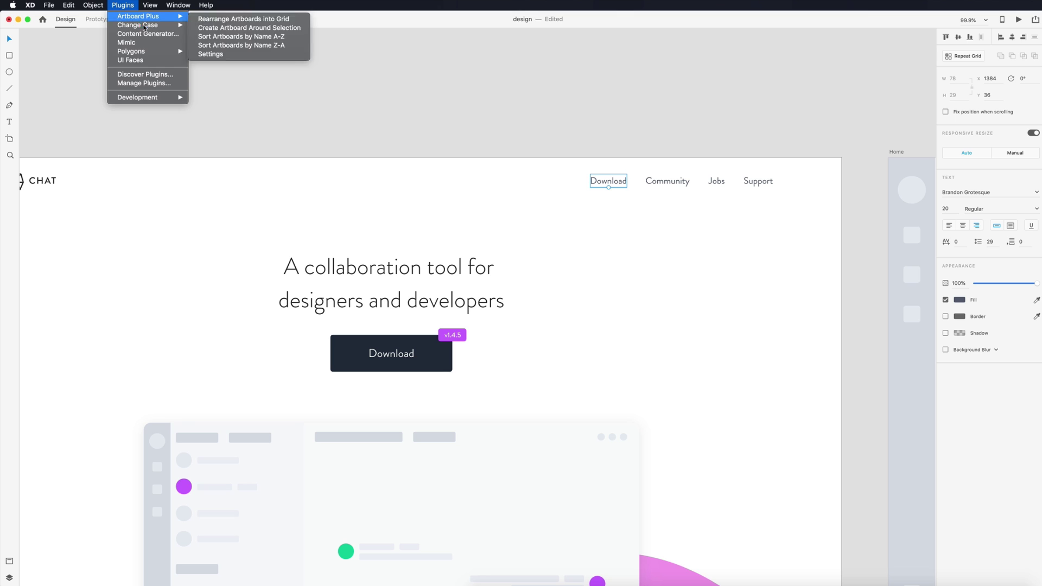
pyautogui.moveTo(146, 27)
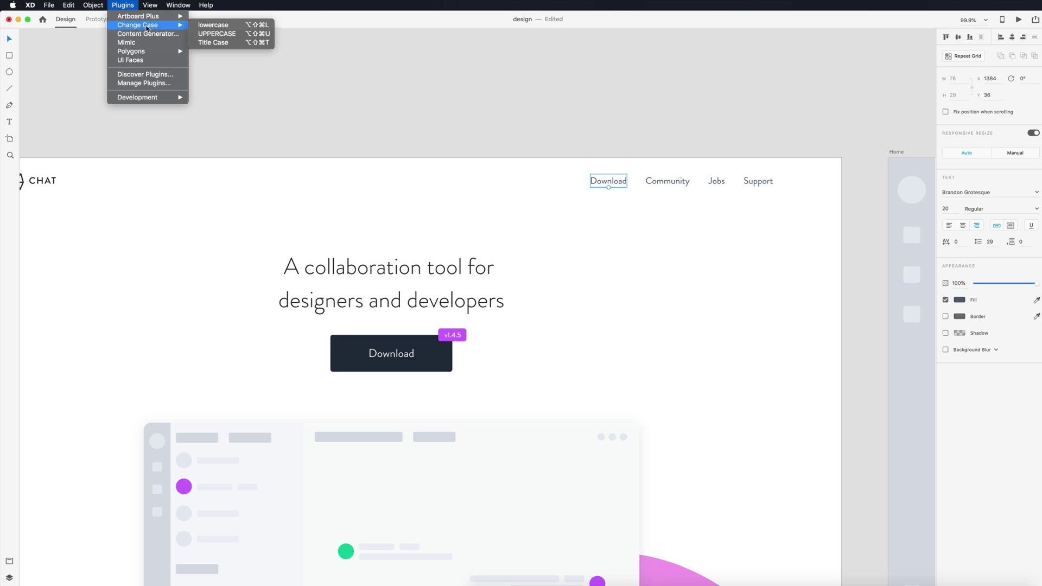
pyautogui.click(203, 27)
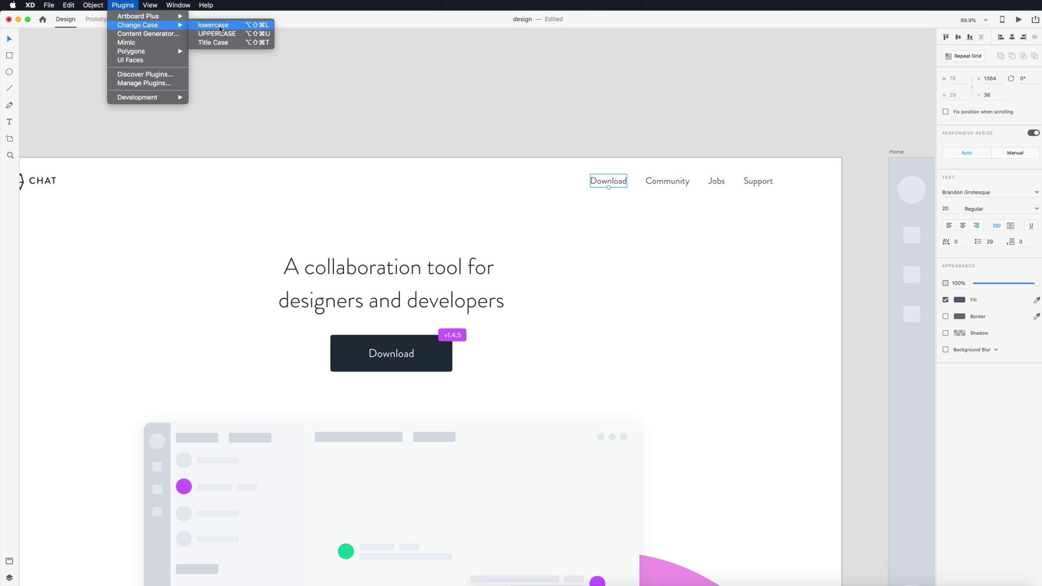
pyautogui.click(122, 5)
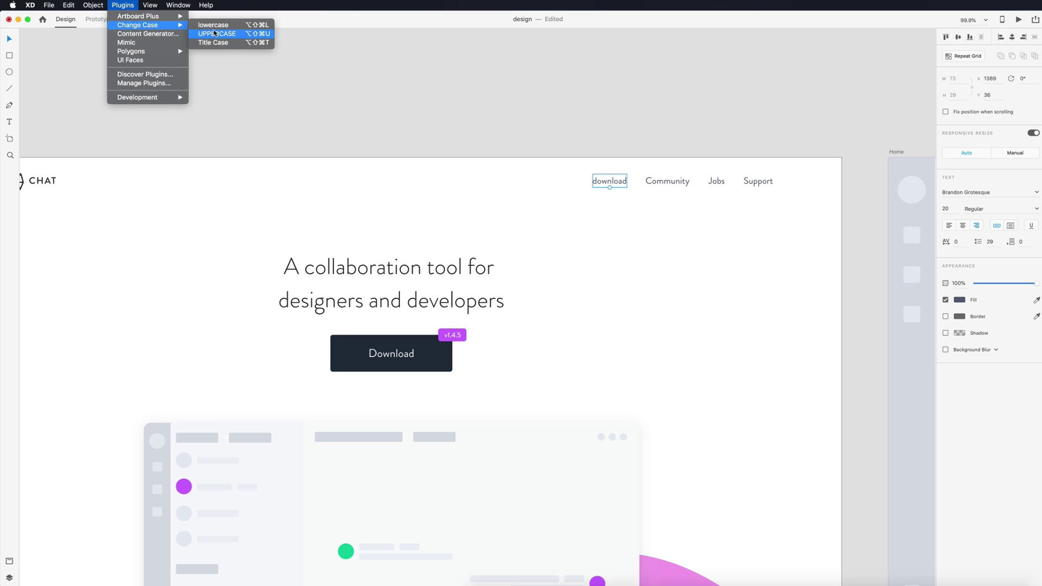
pyautogui.click(215, 34)
pyautogui.click(123, 5)
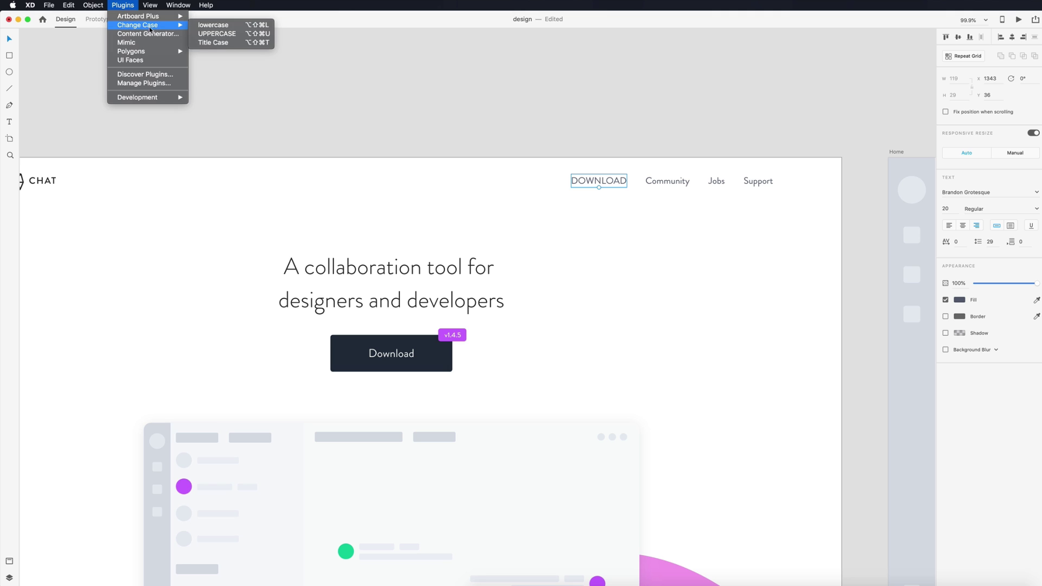
pyautogui.click(213, 42)
pyautogui.click(776, 85)
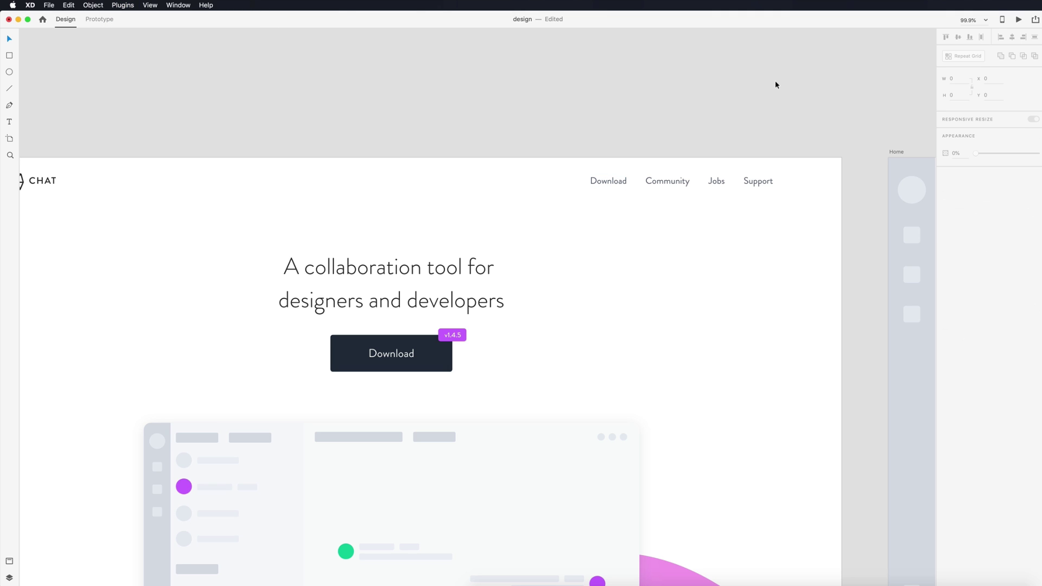